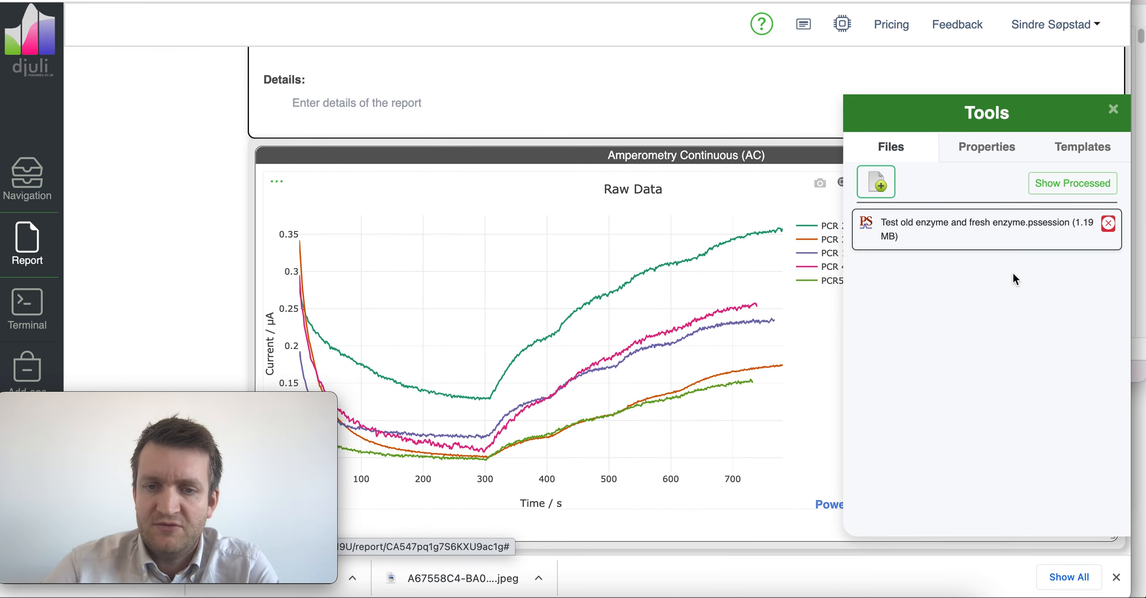
Enable Feature Check for the Amperometry Continuous study and open its area-of-interest configuration
click(971, 150)
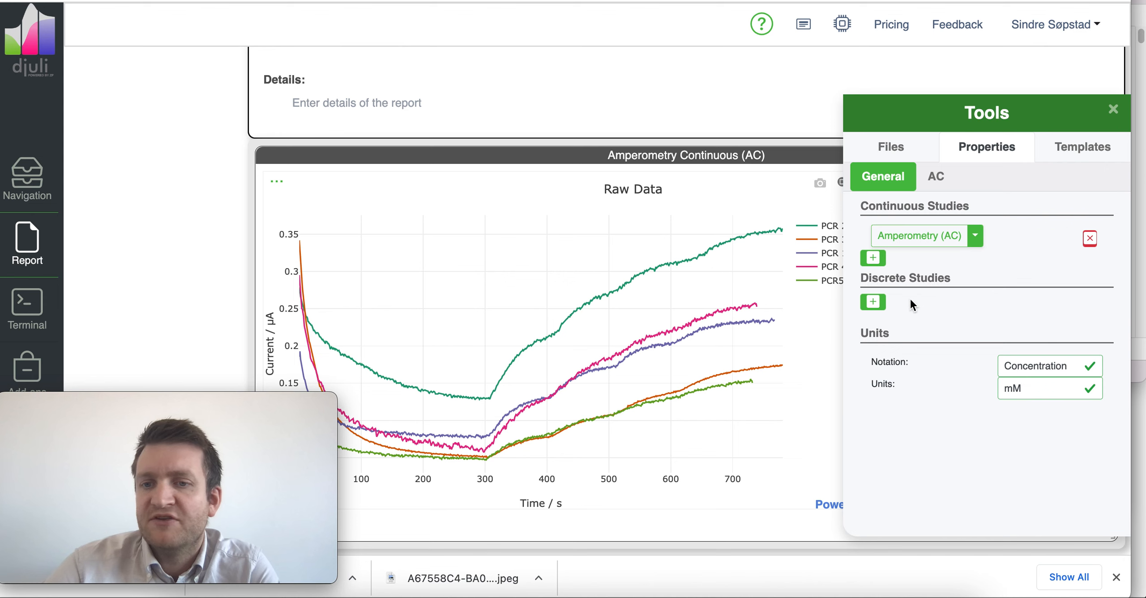
click(942, 177)
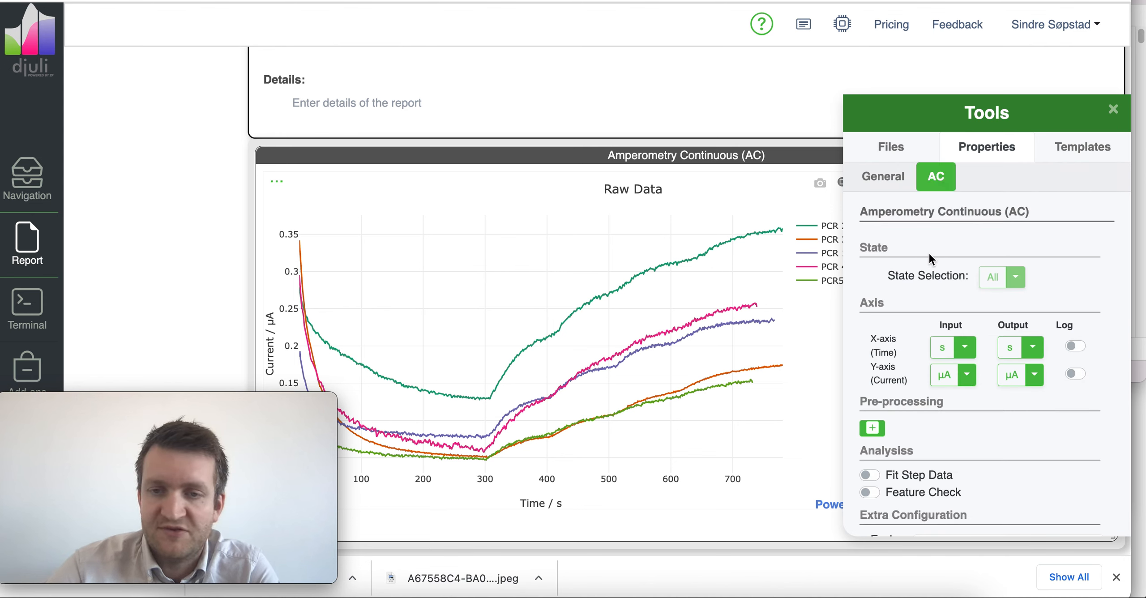
scroll(1041, 498, down, 2)
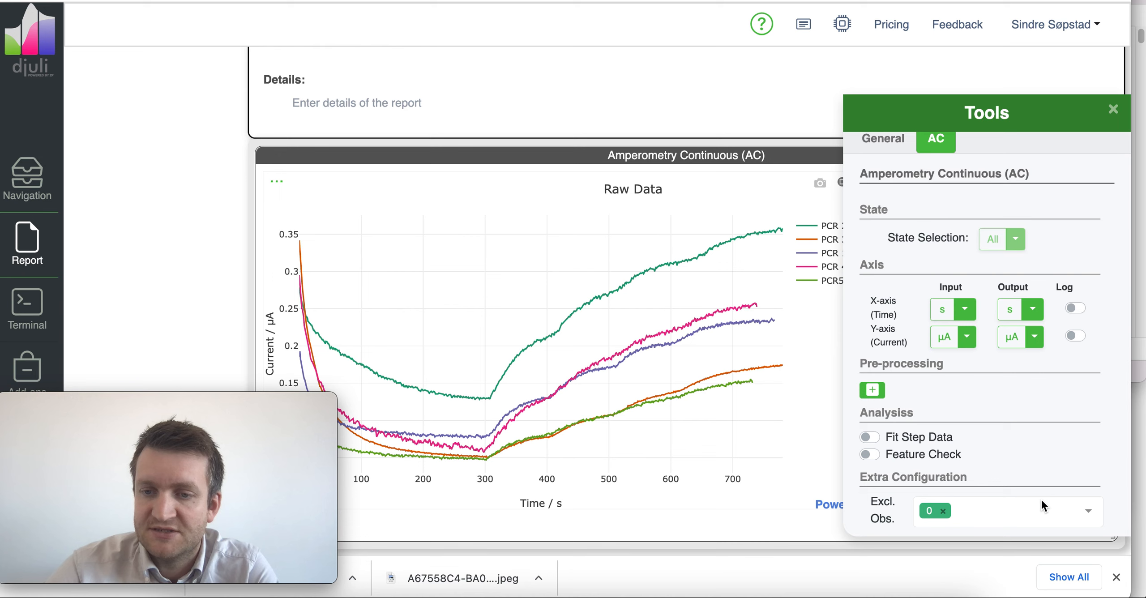
click(868, 455)
scroll(869, 452, down, 3)
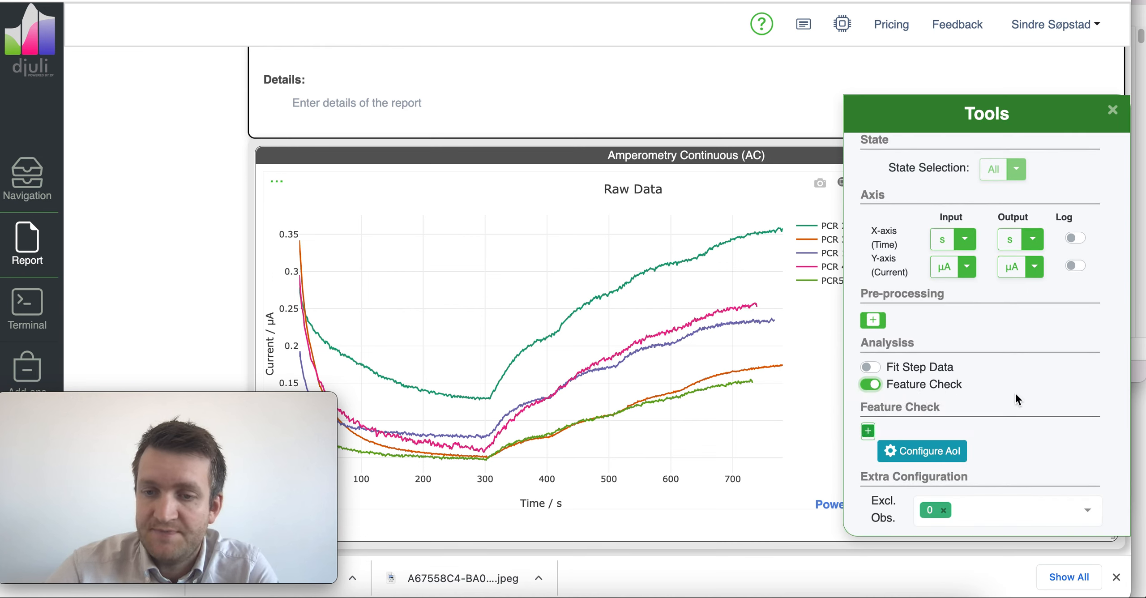
click(937, 455)
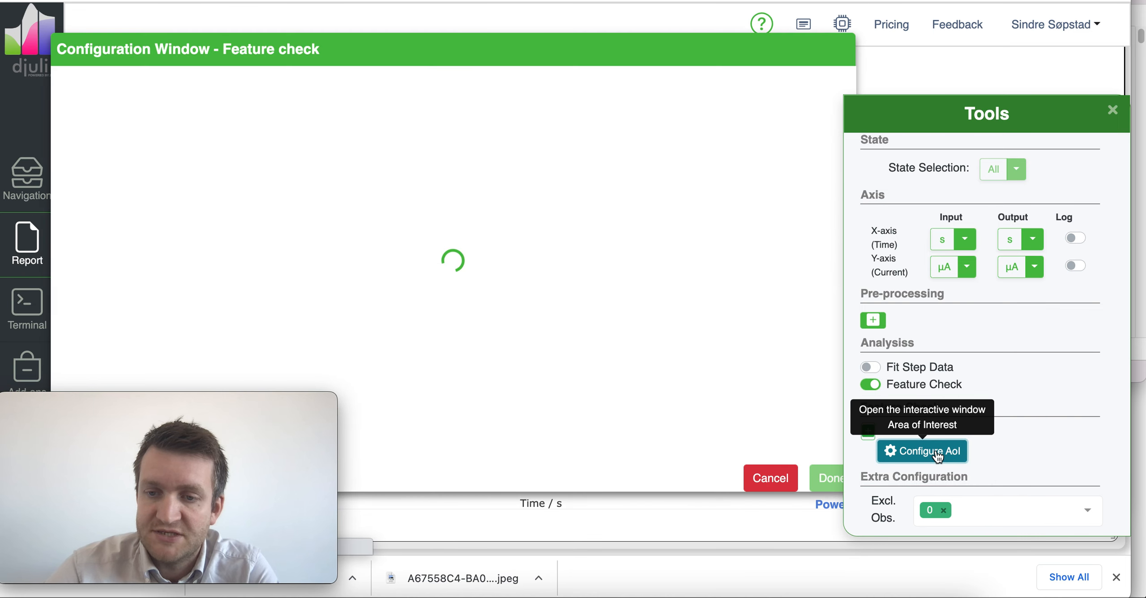
Mark an area of interest from about 251 to 290 s on the raw data plot and name it Region 1
click(514, 316)
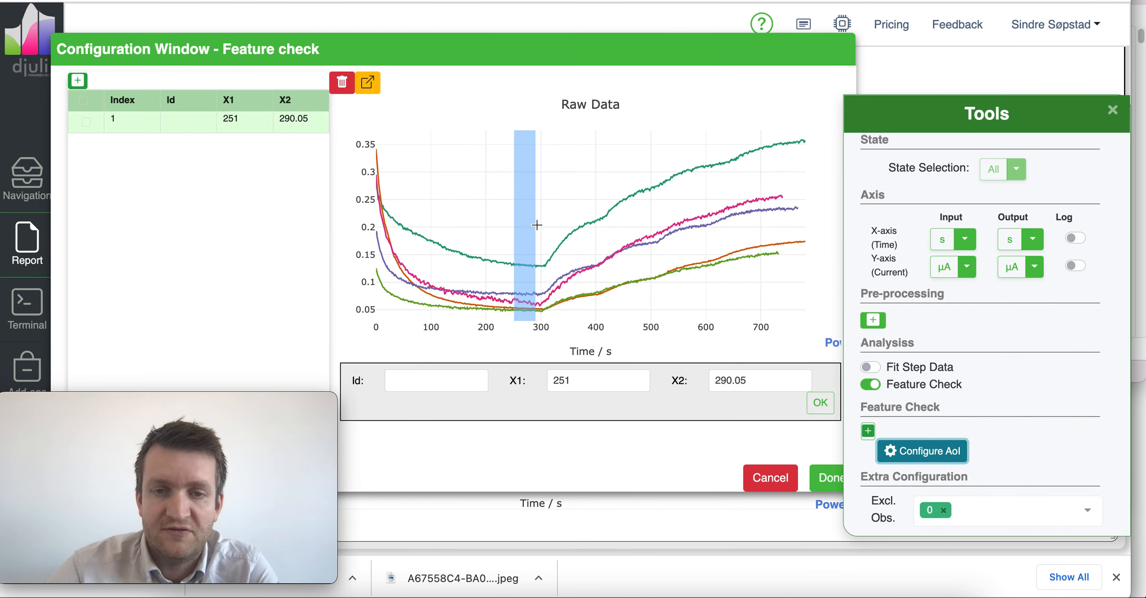
click(440, 384)
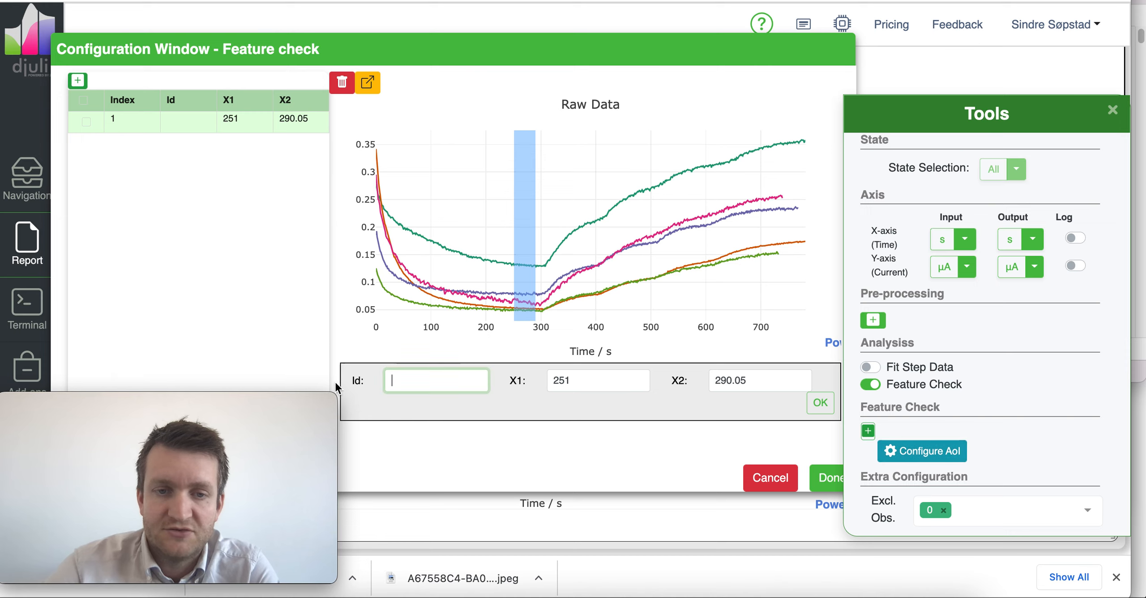
text(Region 1)
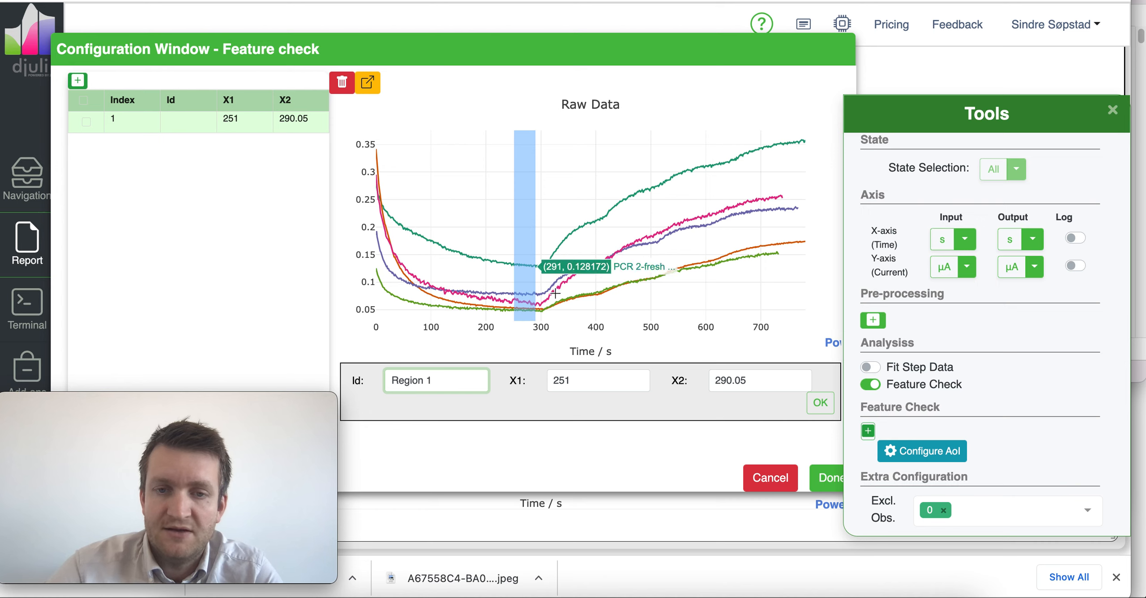
Set Region 1's limits to X1 250 and X2 300, and save the area-of-interest configuration
click(611, 380)
key(BackSpace)
text(0)
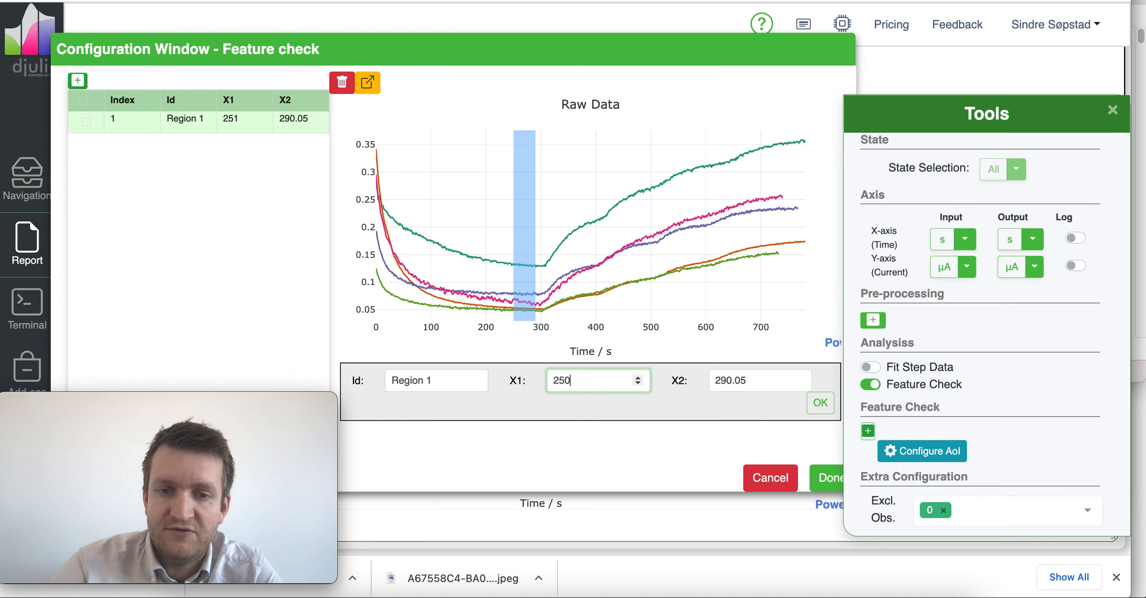
key(Tab)
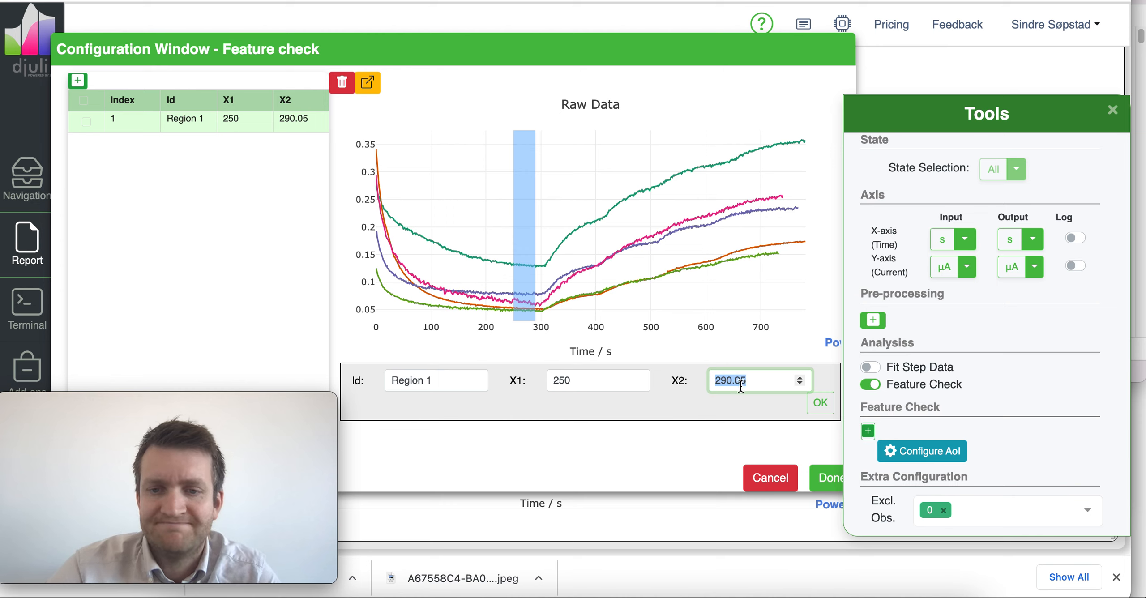
text(300)
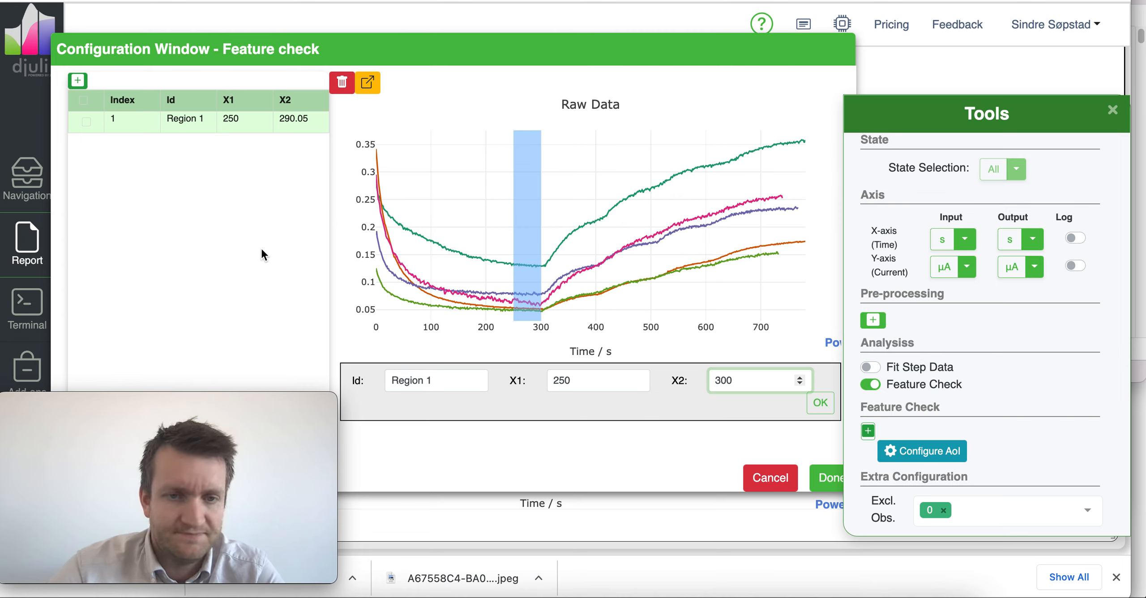
click(433, 380)
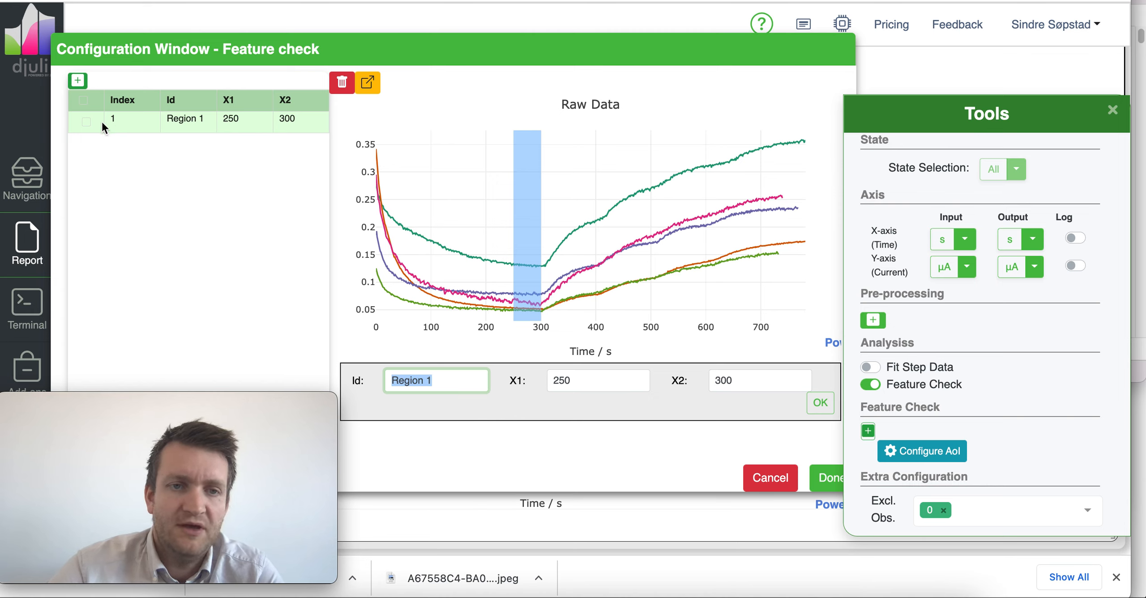
double_click(193, 120)
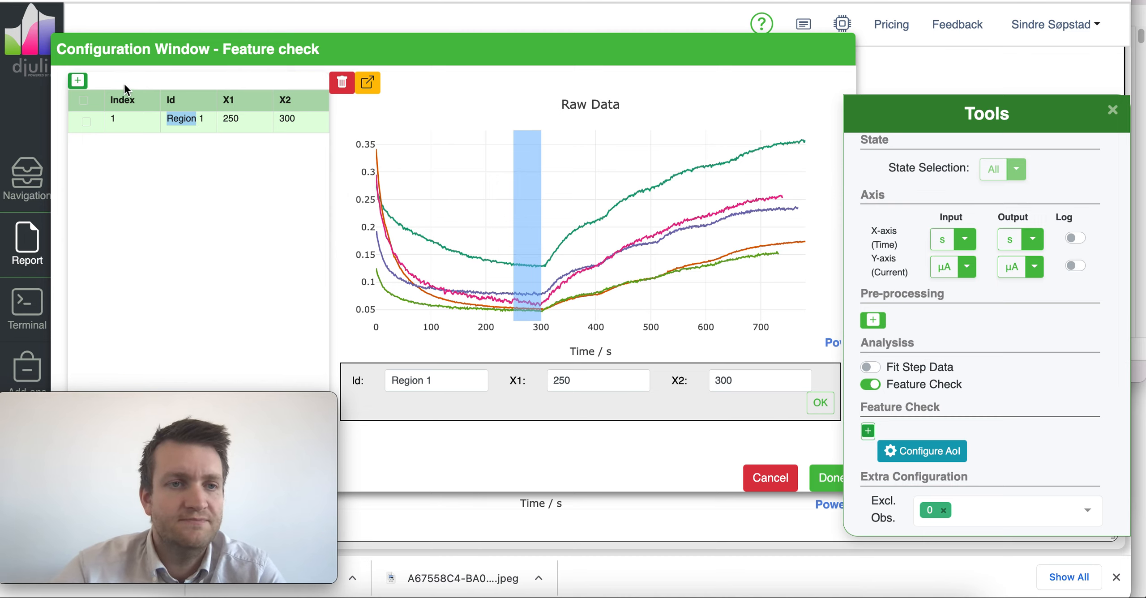
click(821, 403)
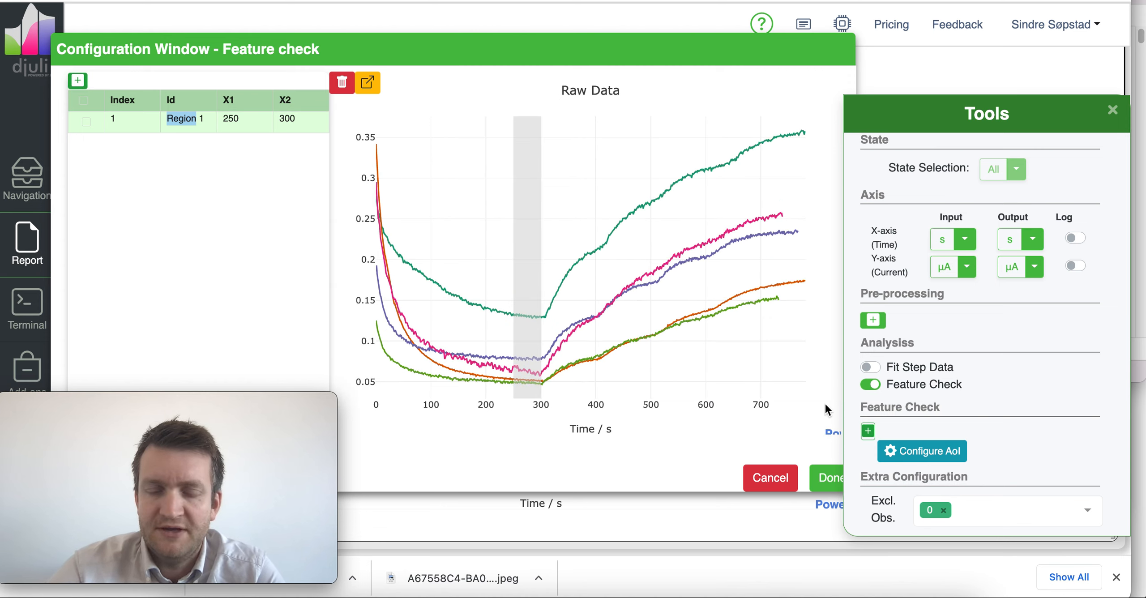
click(829, 479)
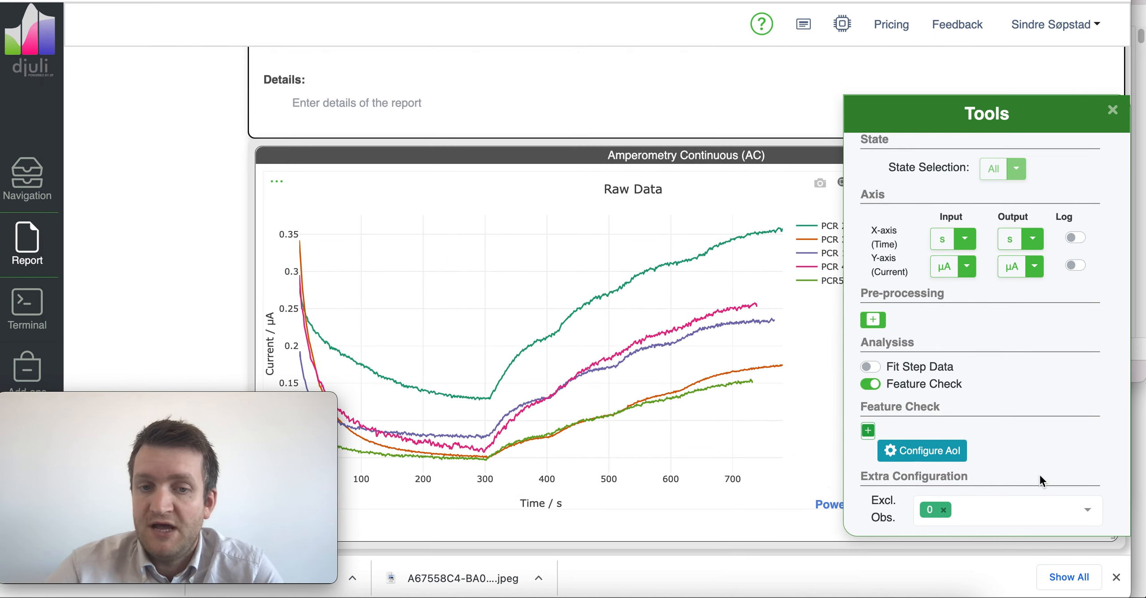
Add a feature to the Feature Check that requires the mean to be less than 0.1
click(869, 431)
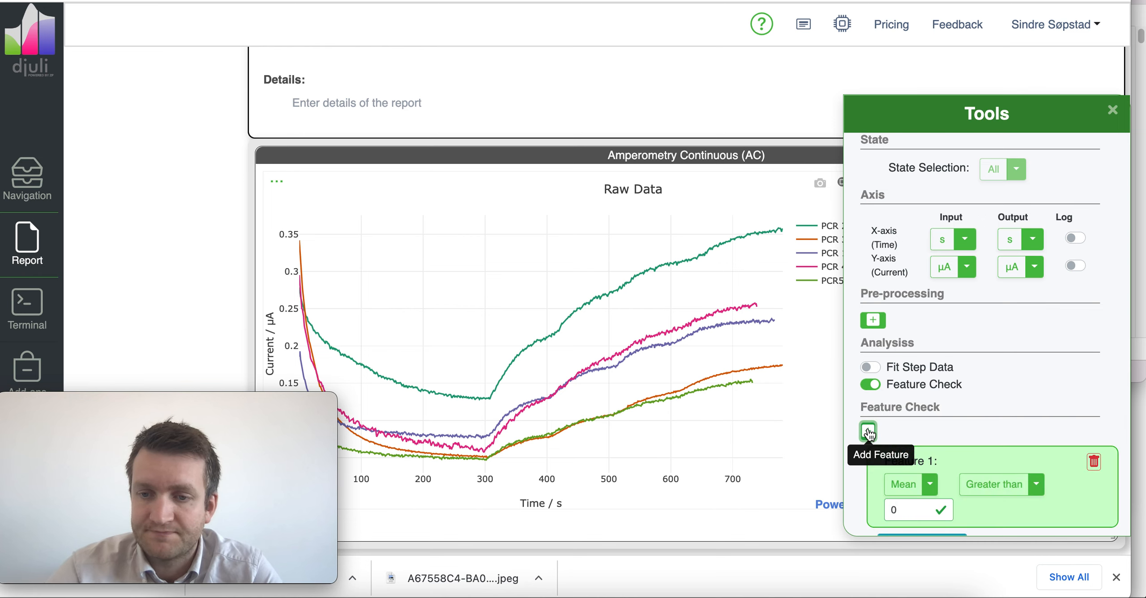
scroll(981, 411, down, 2)
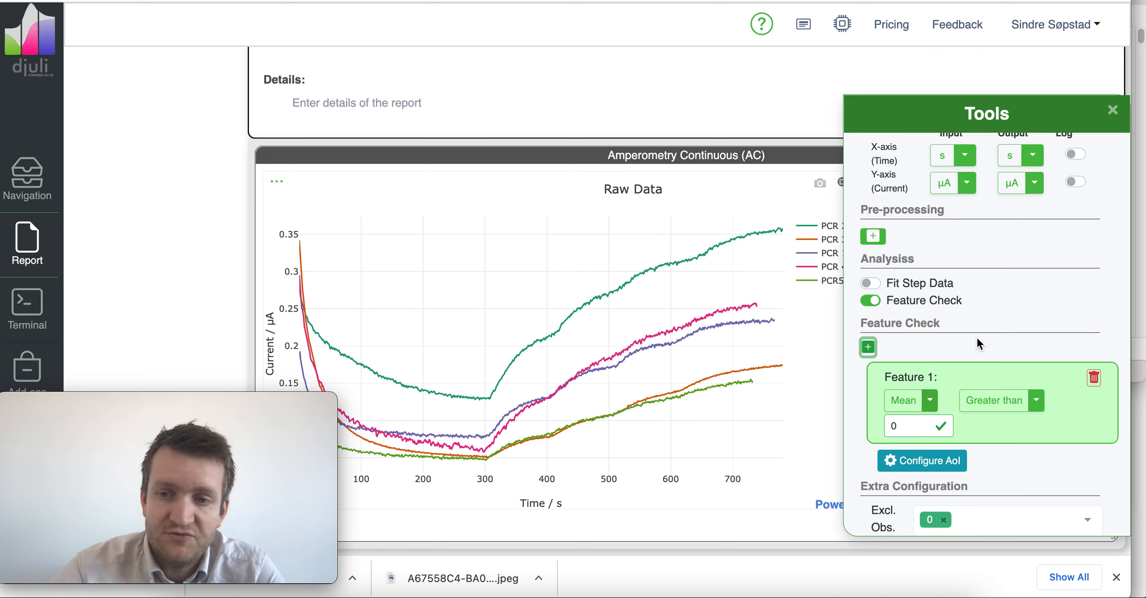
click(1038, 401)
click(1041, 404)
drag(924, 427, 809, 399)
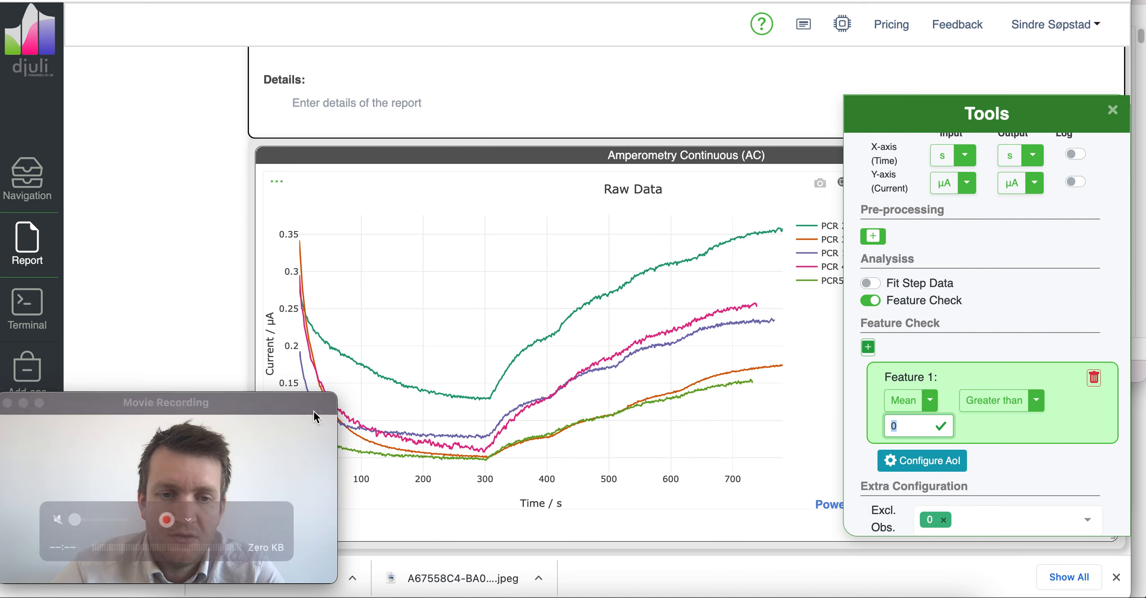
drag(305, 411, 314, 318)
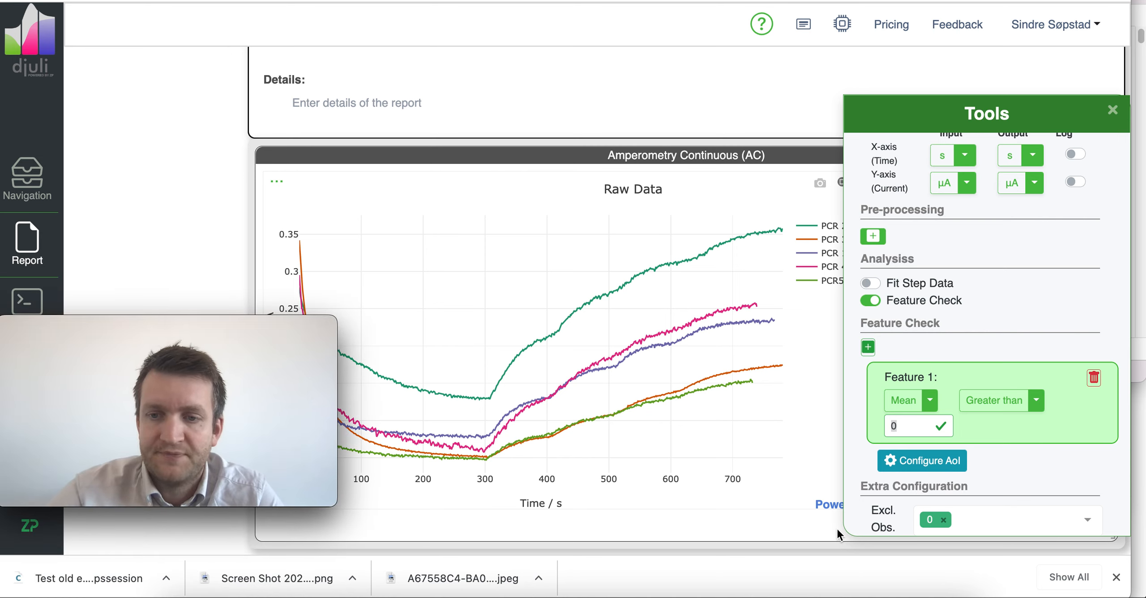
click(927, 428)
text(0.1)
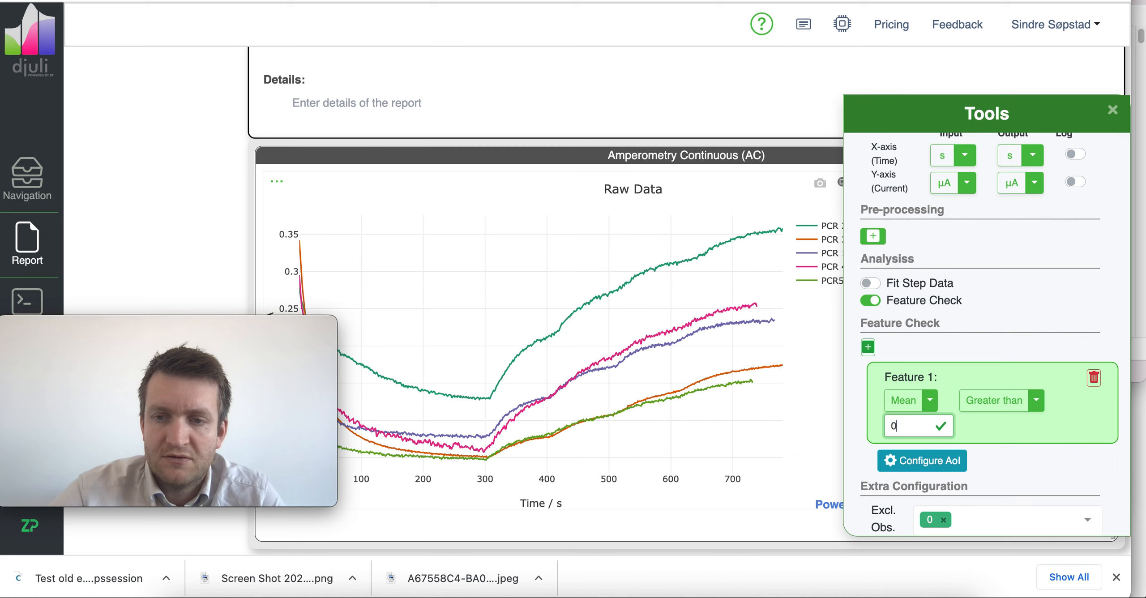
click(1037, 400)
click(1029, 448)
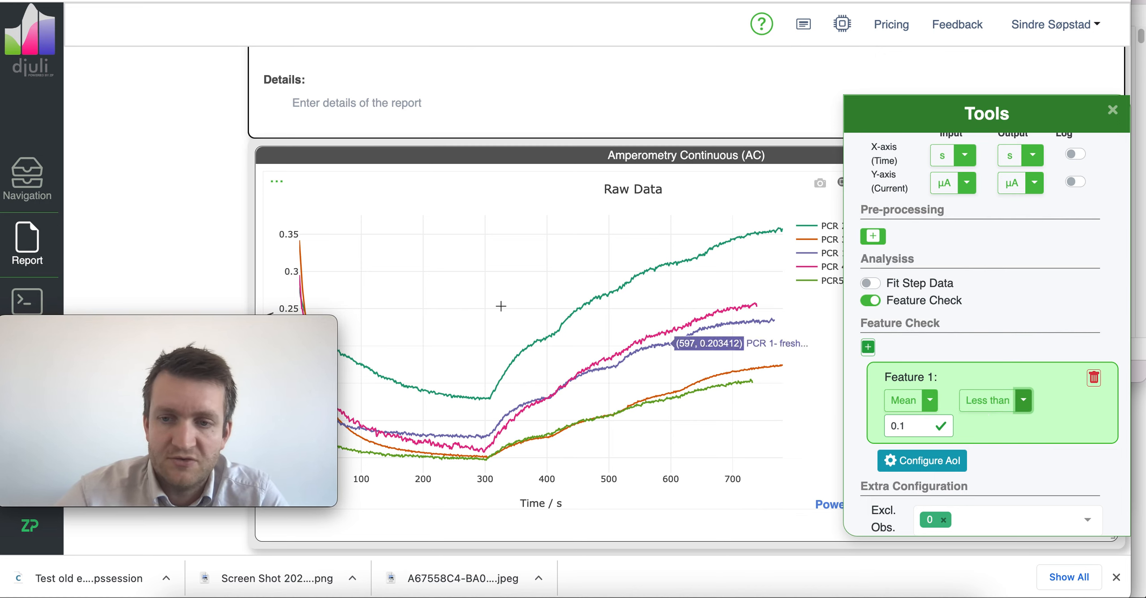
drag(218, 327, 216, 373)
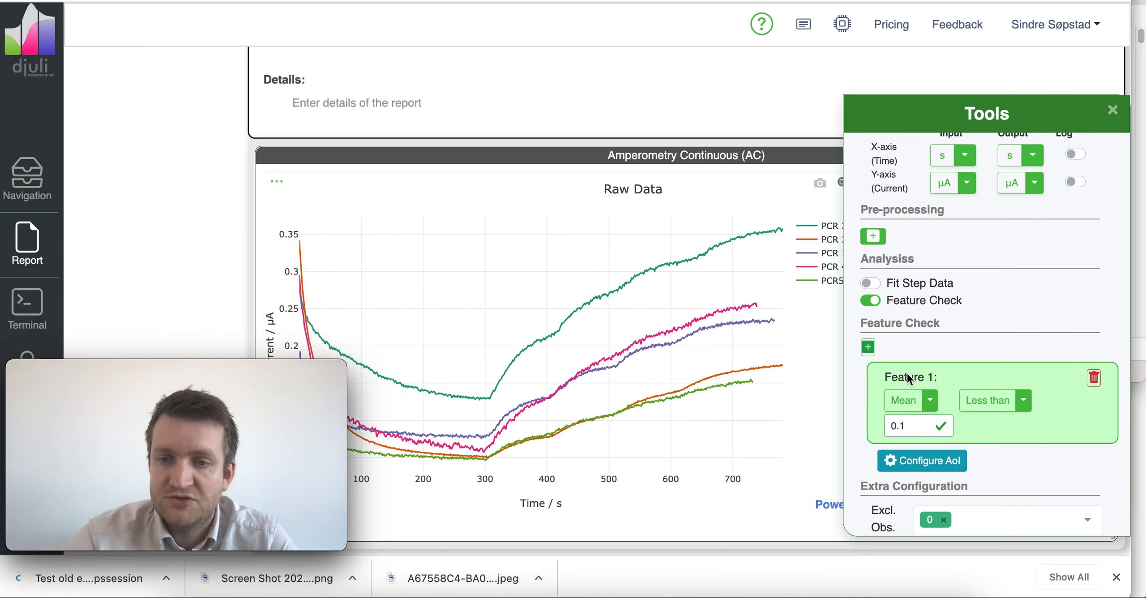
Close the Tools settings so the report is processed, and bring up the feature check results table
click(1119, 108)
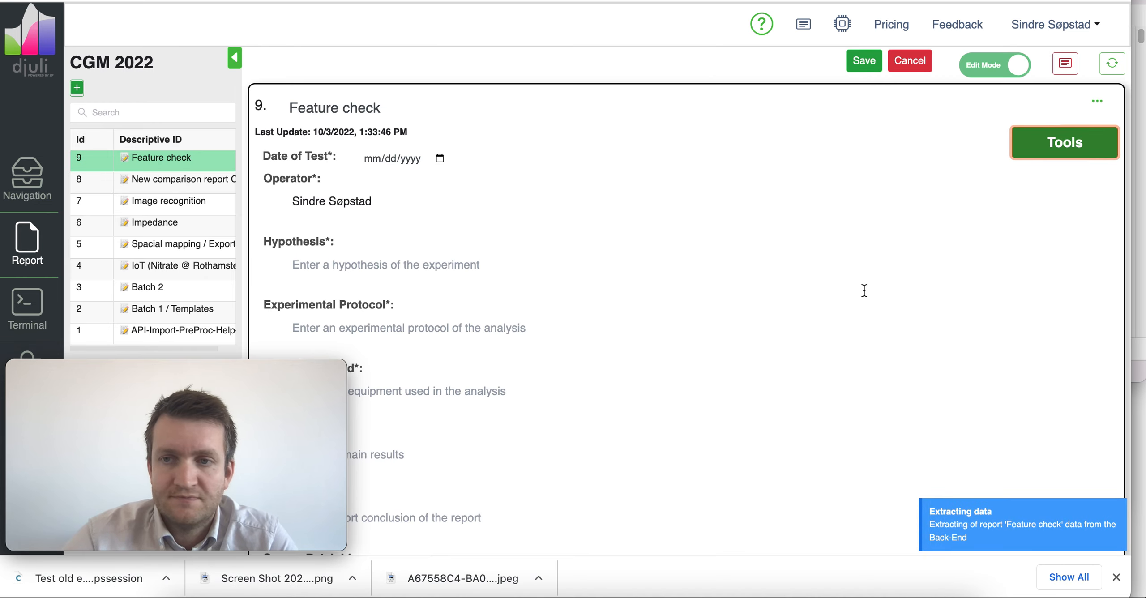
scroll(866, 291, down, 10)
scroll(864, 291, down, 3)
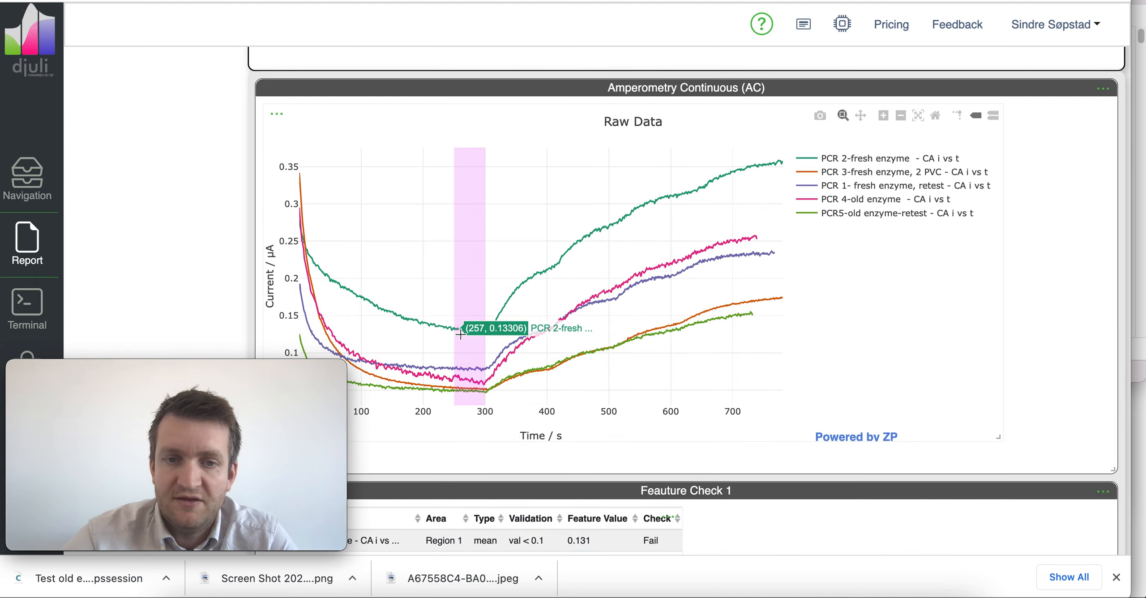
scroll(461, 344, down, 3)
scroll(462, 347, down, 5)
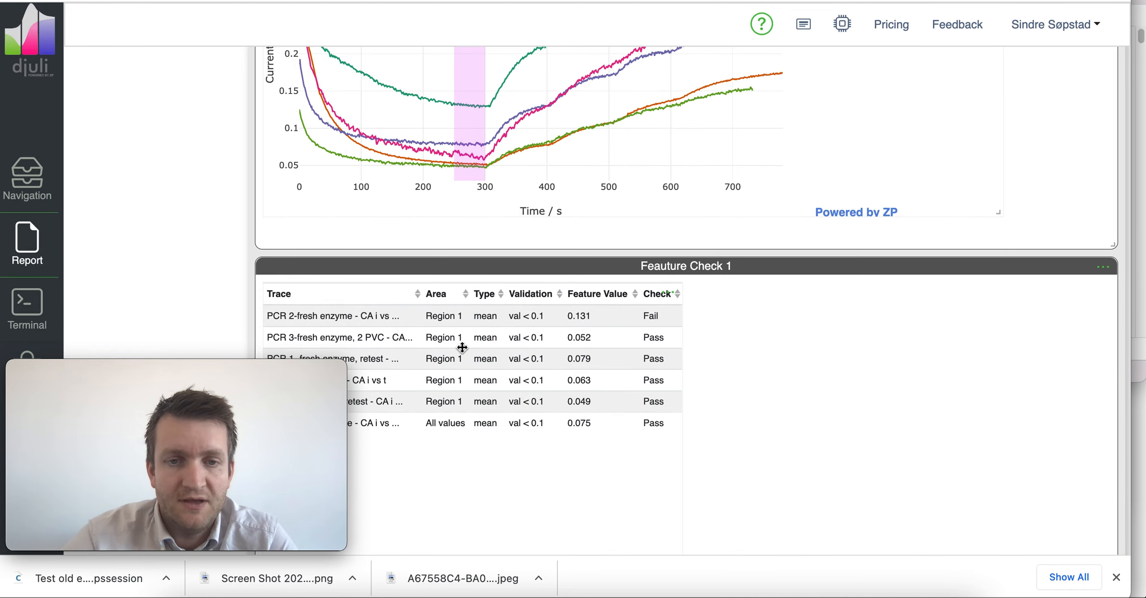
Resize the feature check results table, making it shorter to fit its rows and wider for its columns
drag(677, 504, 676, 340)
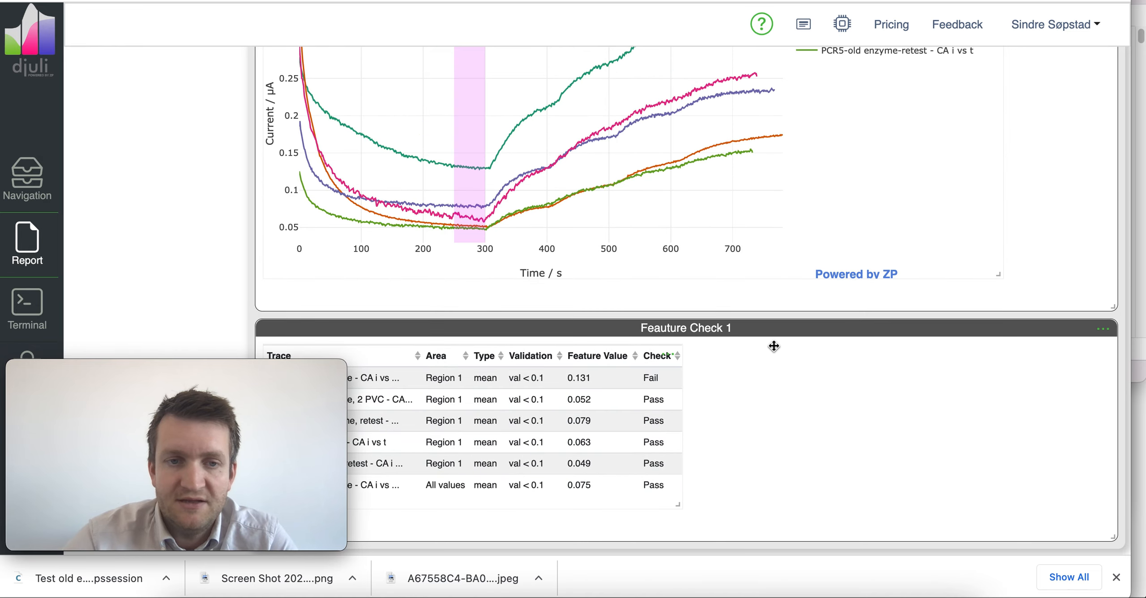
mouse_move(262, 419)
drag(262, 427, 256, 115)
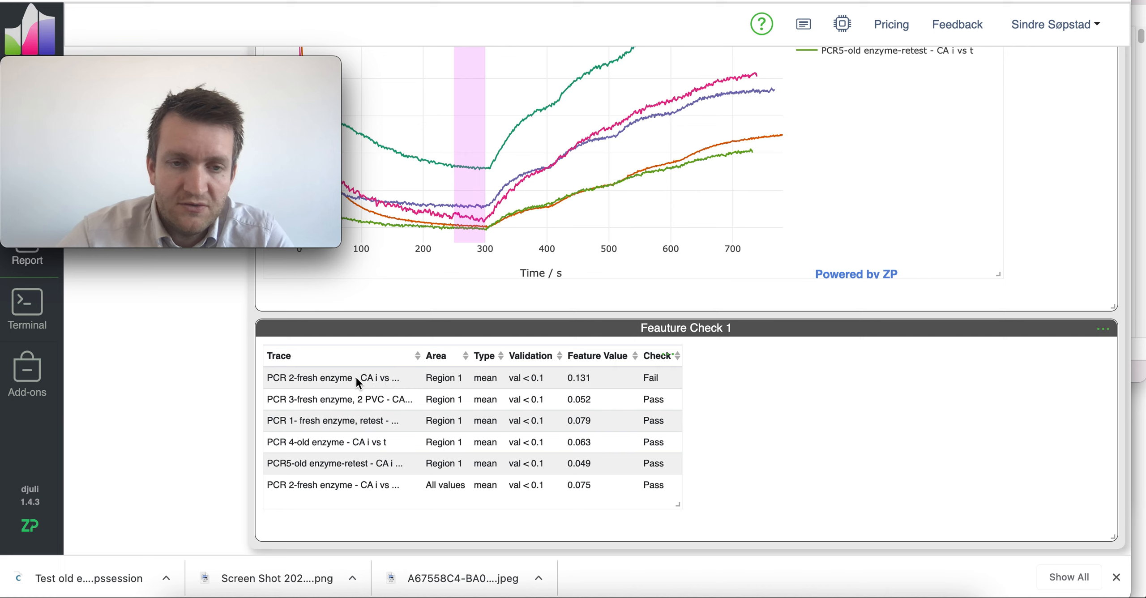
click(673, 506)
drag(681, 507, 787, 504)
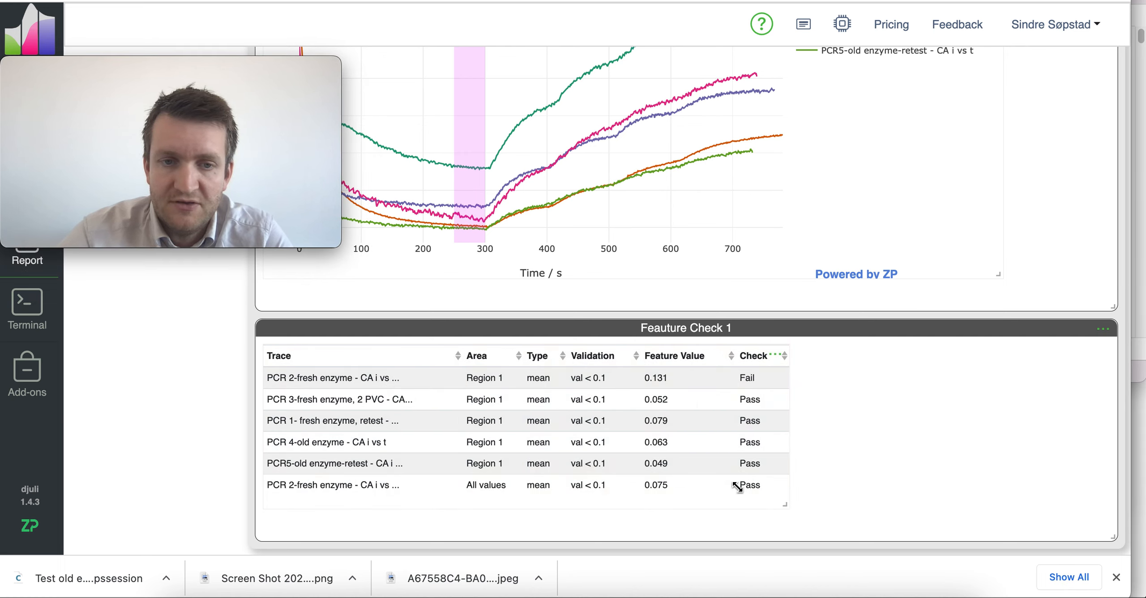
Compare each trace's feature check result with its curve in Region 1, toggling the PCR 2-fresh enzyme trace off and on
scroll(413, 377, up, 5)
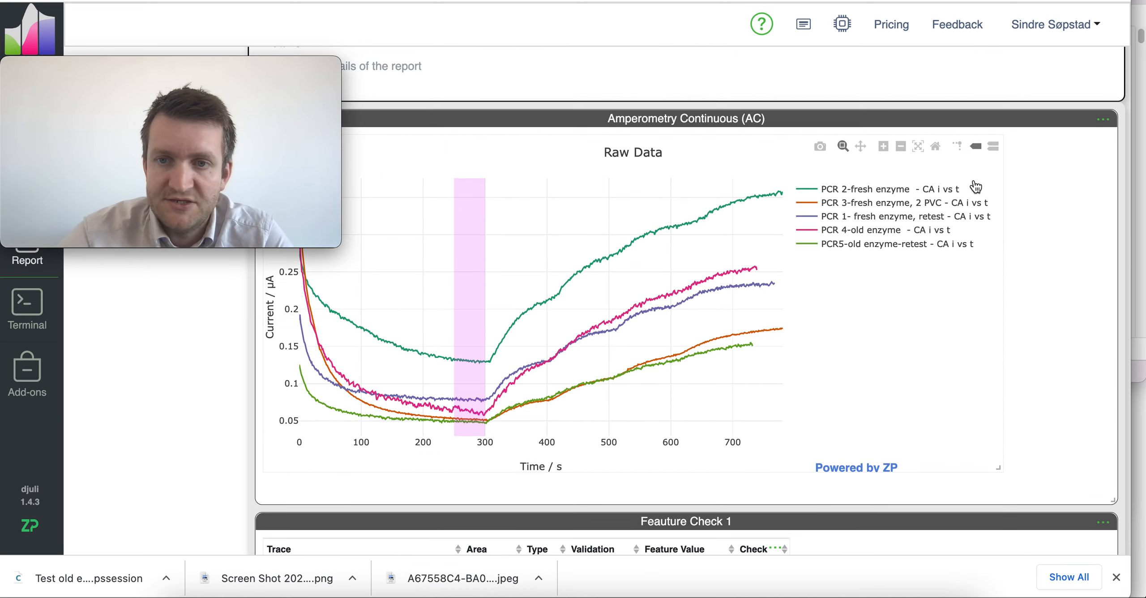
scroll(886, 261, down, 3)
scroll(887, 261, down, 2)
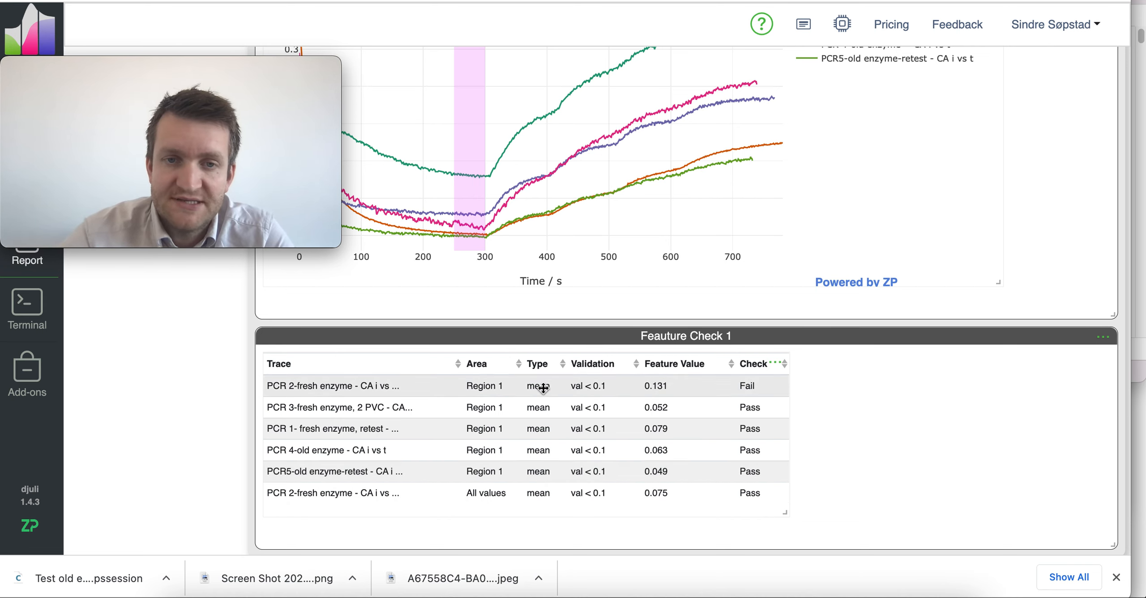
mouse_move(462, 175)
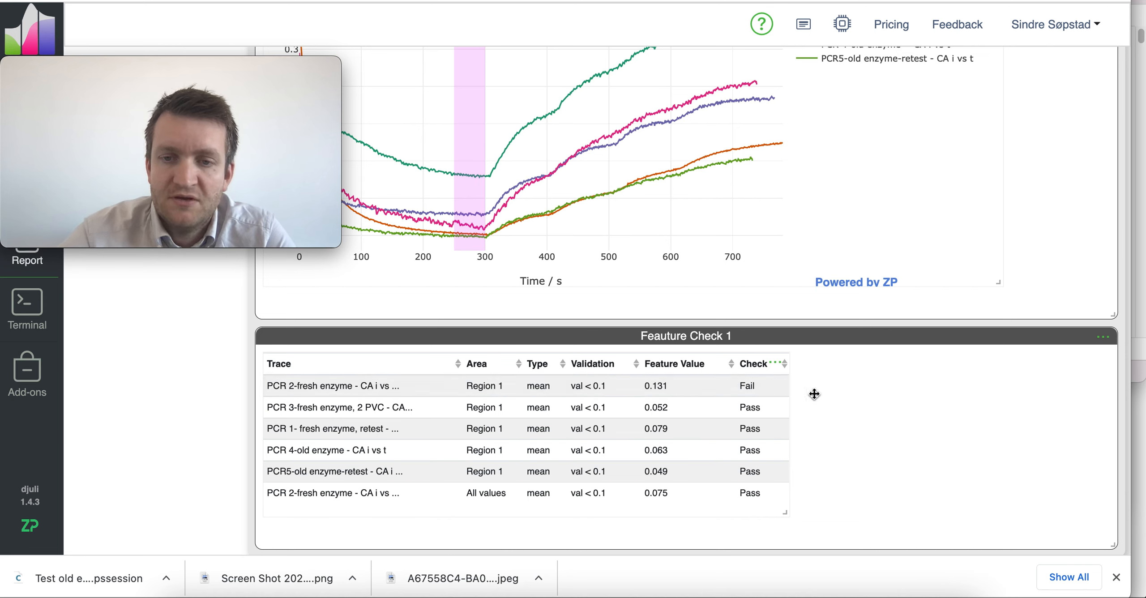
scroll(814, 394, up, 3)
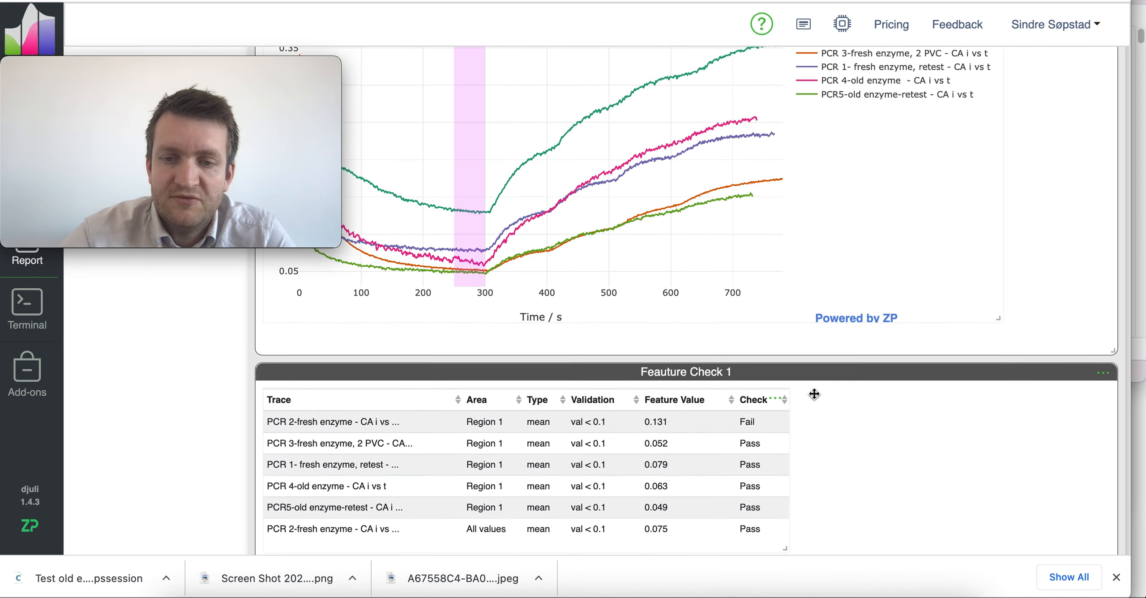
scroll(814, 393, up, 1)
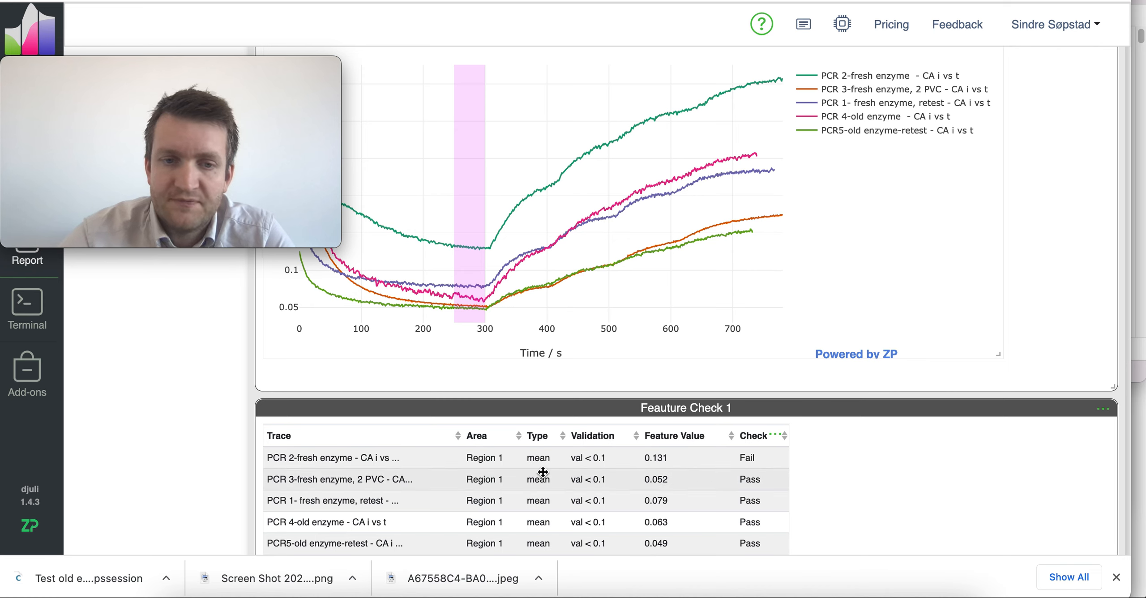
click(868, 77)
click(868, 80)
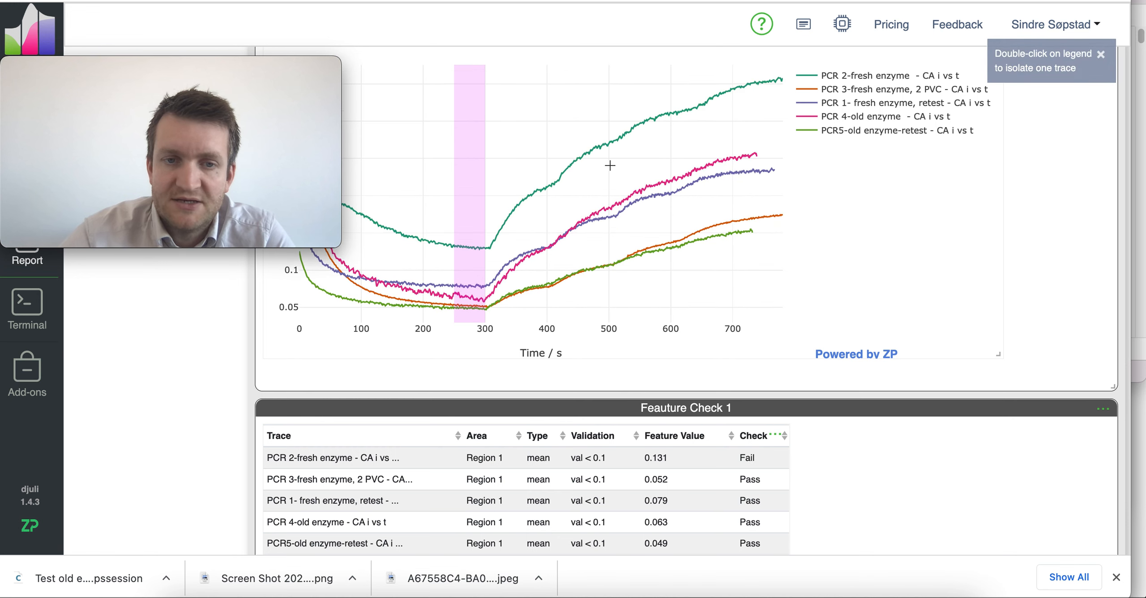
scroll(822, 427, down, 3)
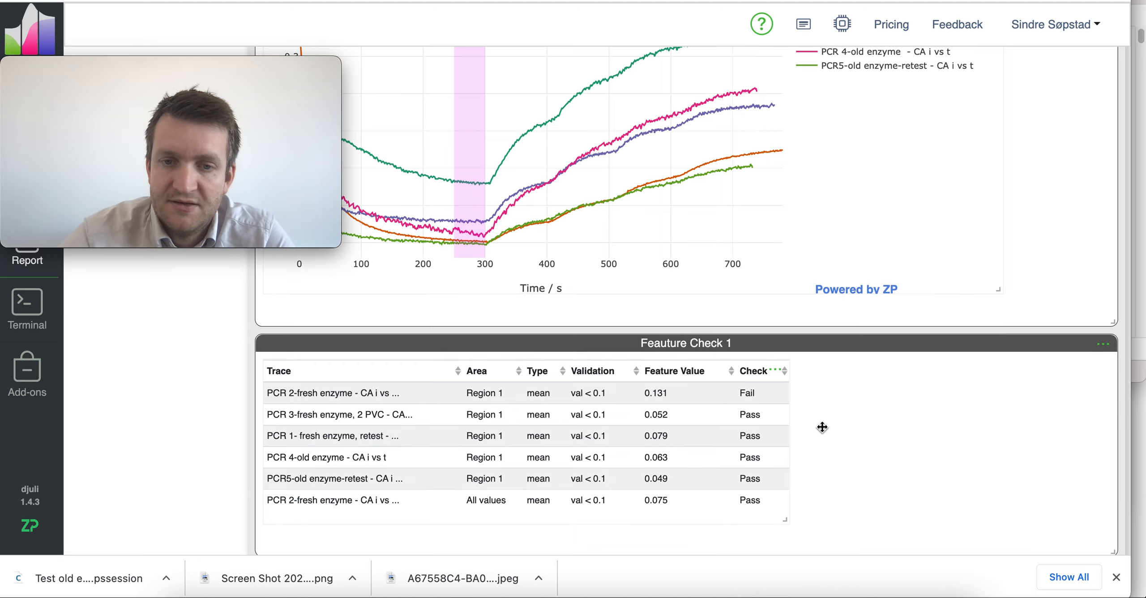
Save the report with its feature check
scroll(822, 428, up, 20)
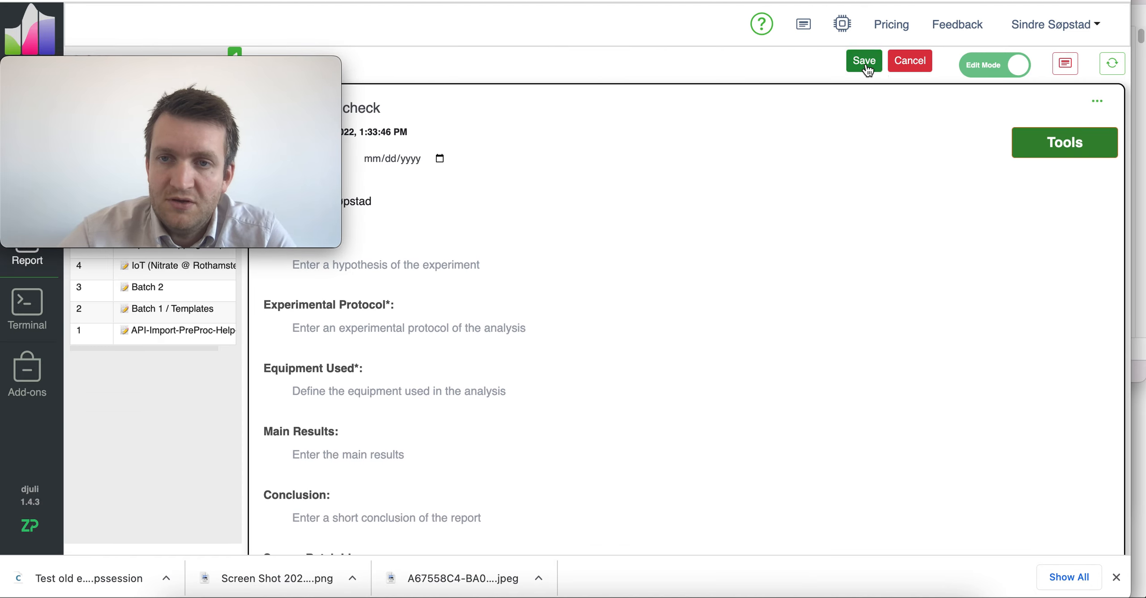
click(864, 60)
click(519, 365)
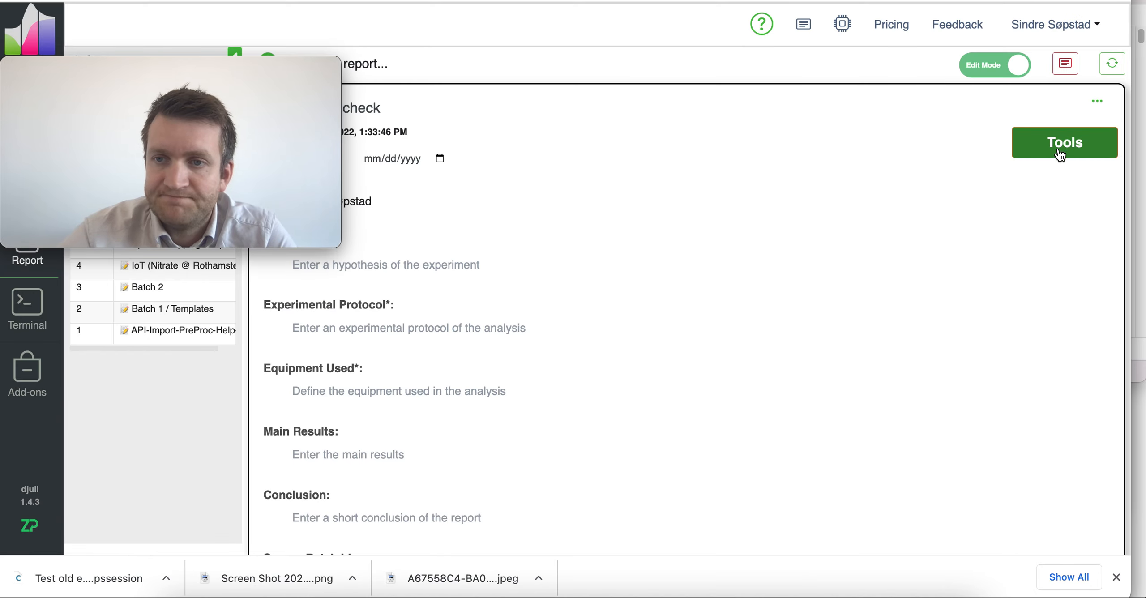
Open the Tools settings and review the measures available for Feature 1 against the curves in the Raw Data plot
click(1029, 148)
scroll(1012, 227, up, 1)
scroll(1011, 224, up, 2)
scroll(1011, 224, down, 2)
scroll(691, 308, down, 2)
click(925, 424)
scroll(664, 394, down, 5)
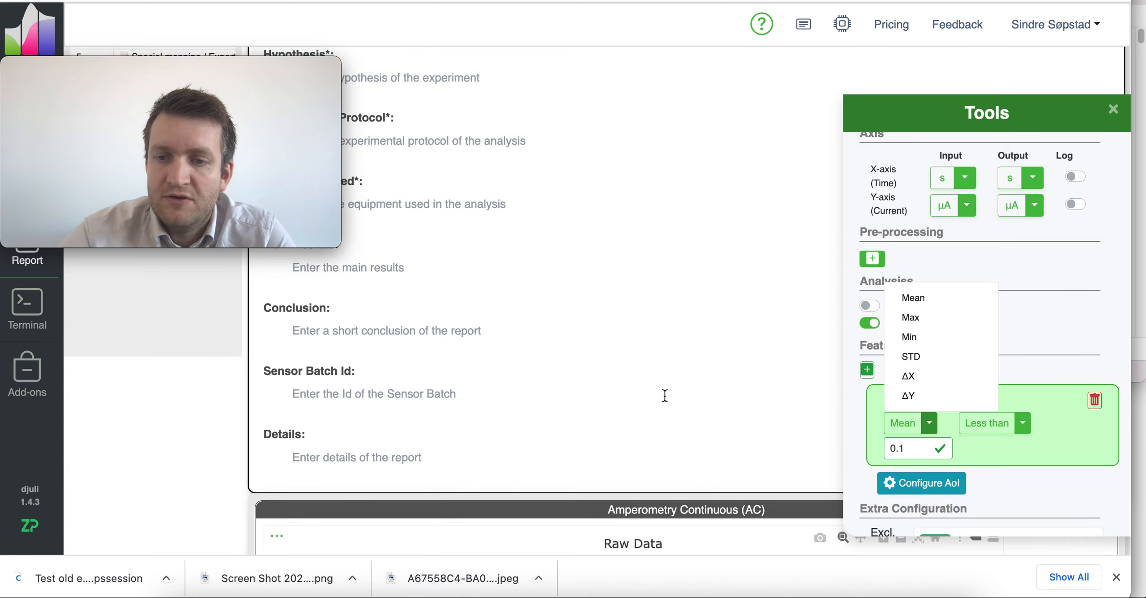
scroll(664, 394, up, 2)
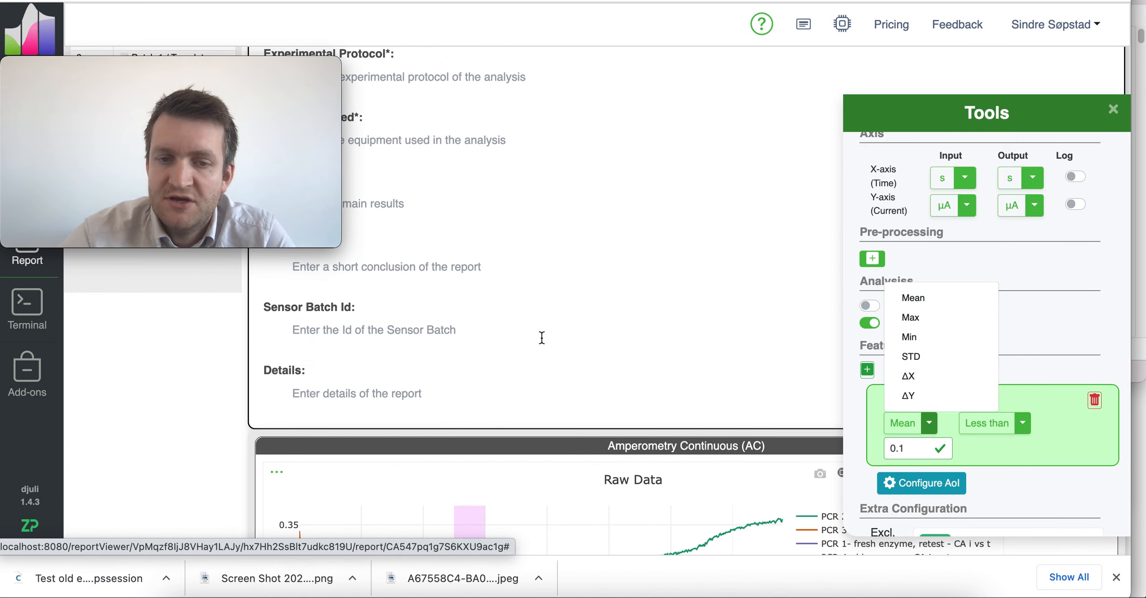
scroll(541, 338, down, 3)
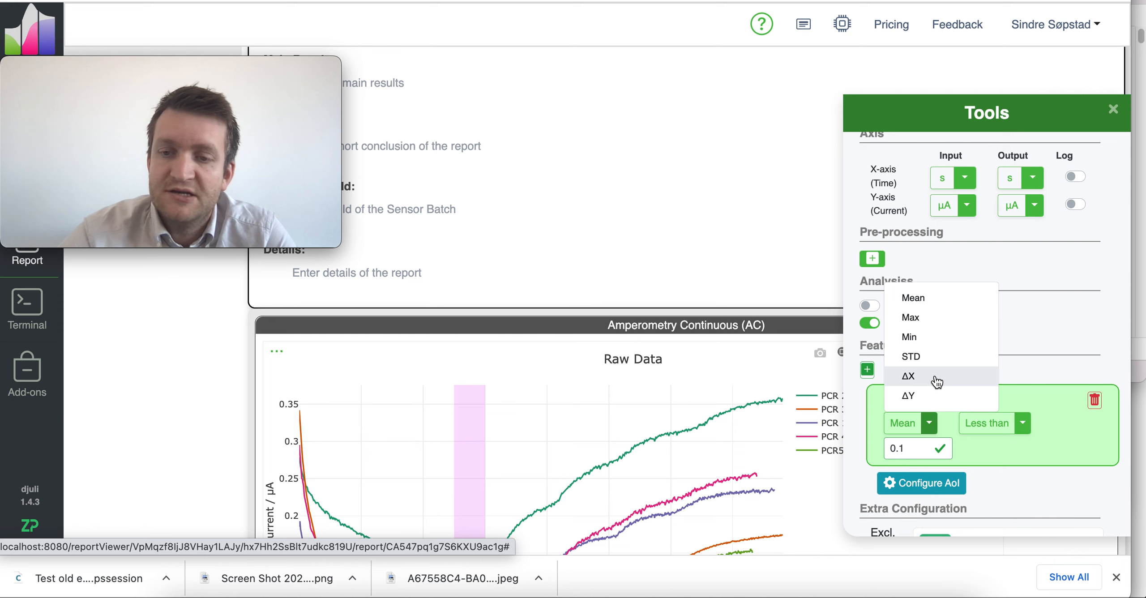
click(1058, 304)
scroll(1058, 303, down, 1)
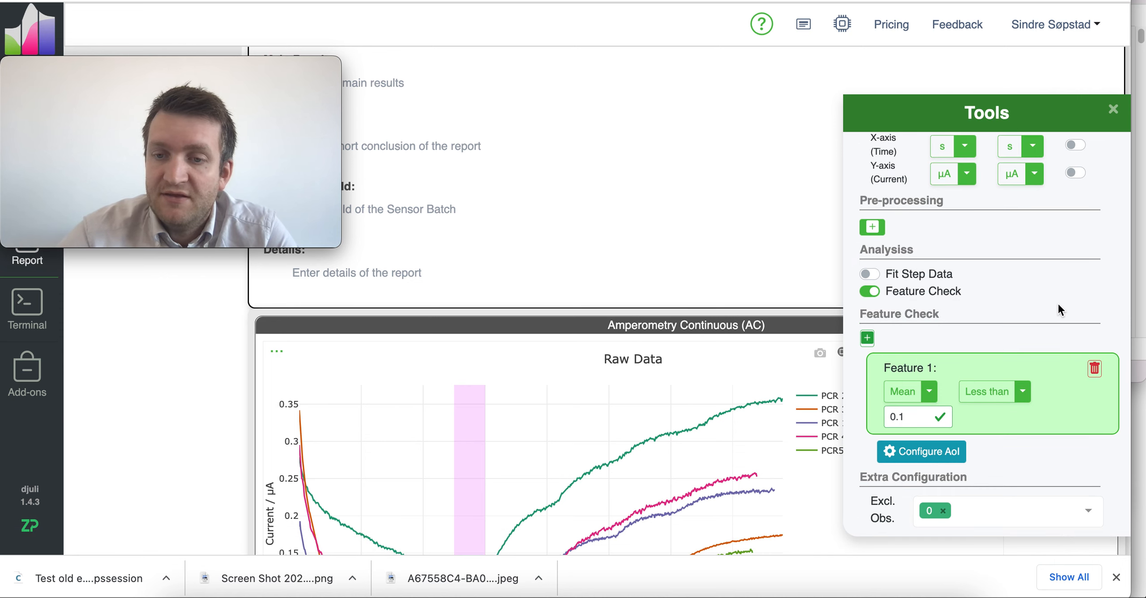
scroll(806, 400, down, 2)
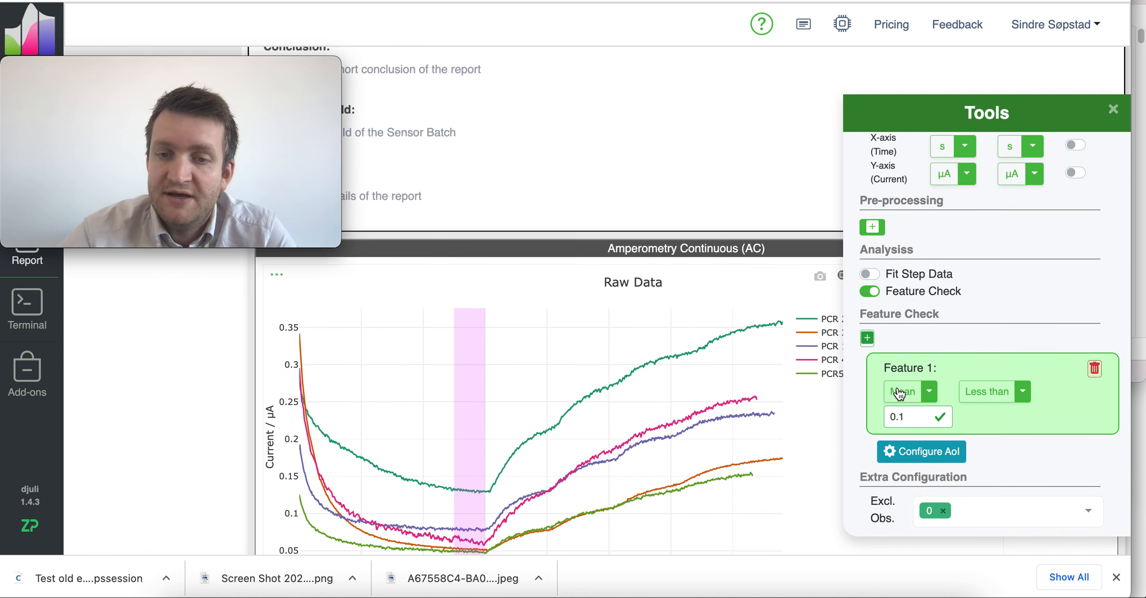
click(930, 393)
click(936, 393)
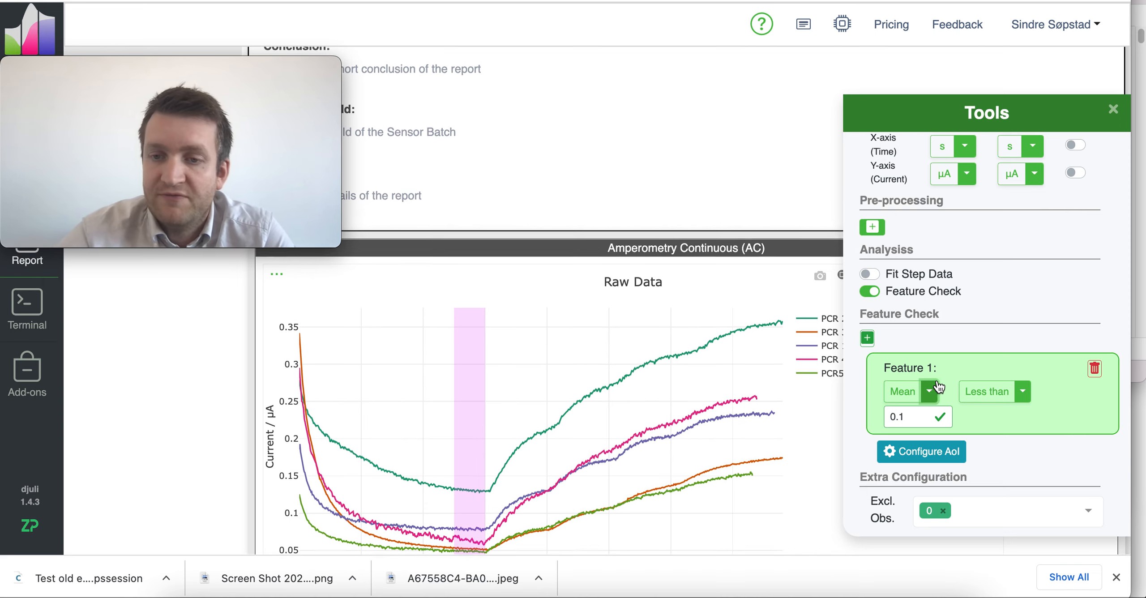
Switch Feature 1's condition to Within range and clear its minimum and maximum values
click(1022, 394)
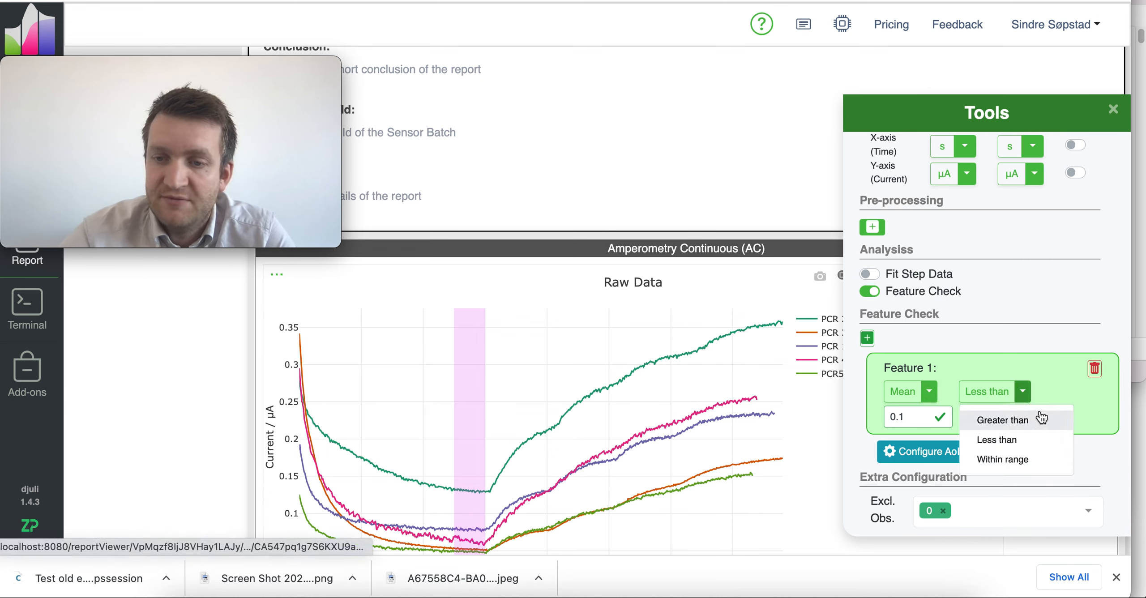
click(1019, 458)
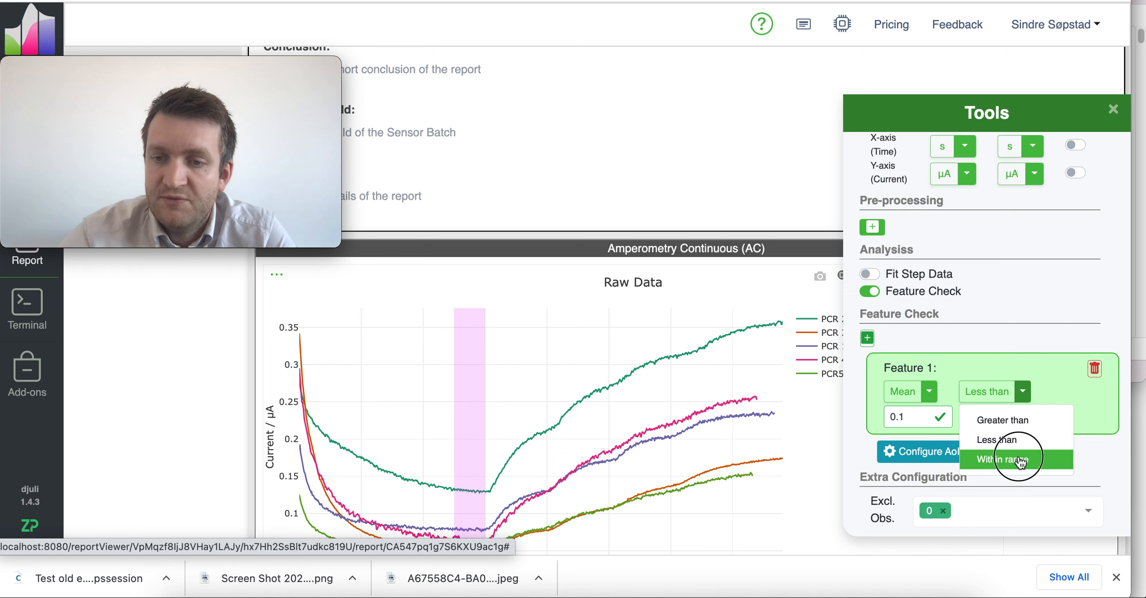
click(929, 415)
key(BackSpace)
key(BackSpace)
key(BackSpace)
click(1011, 417)
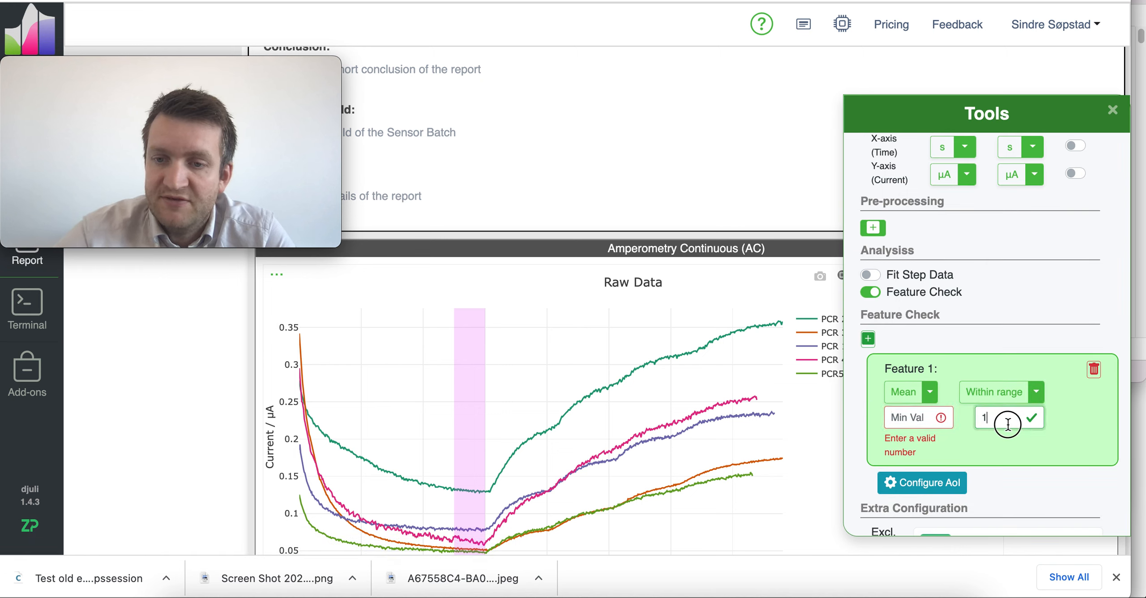
key(BackSpace)
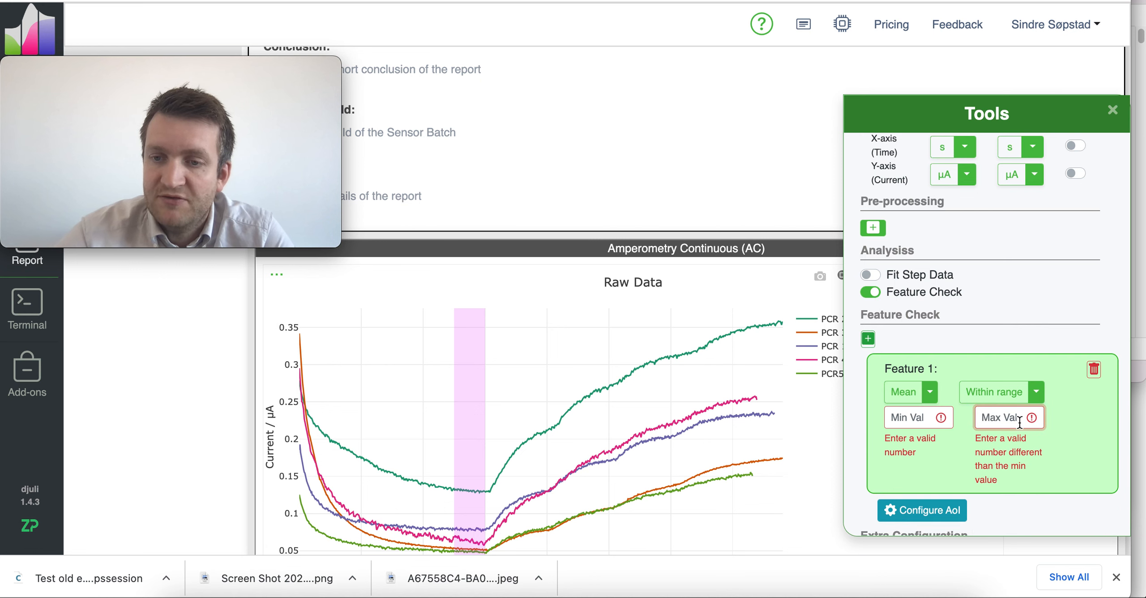
scroll(622, 357, down, 5)
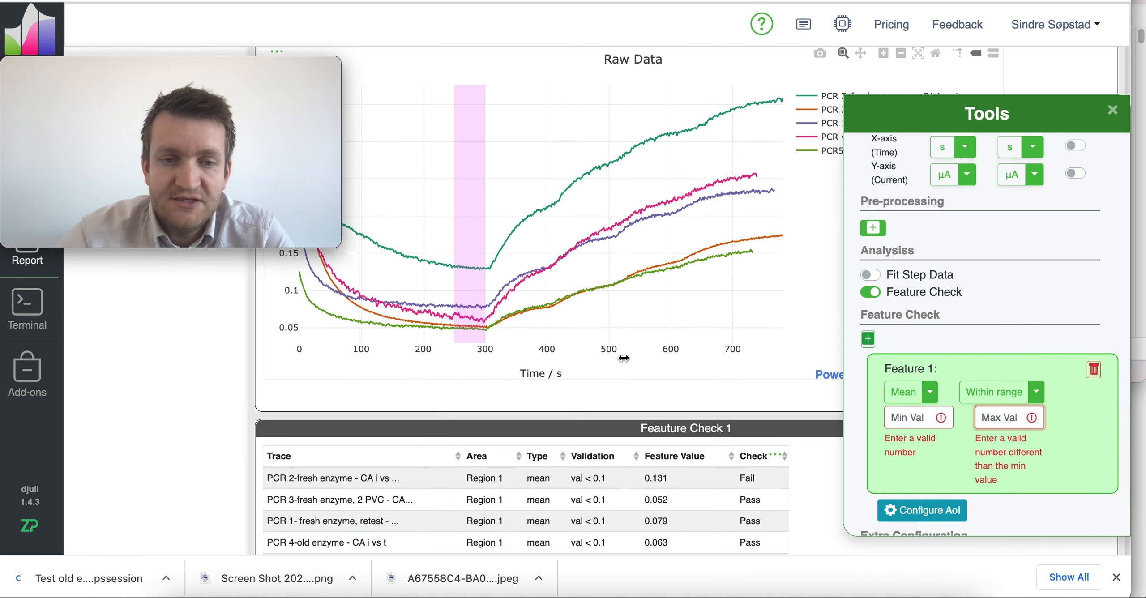
scroll(623, 358, down, 2)
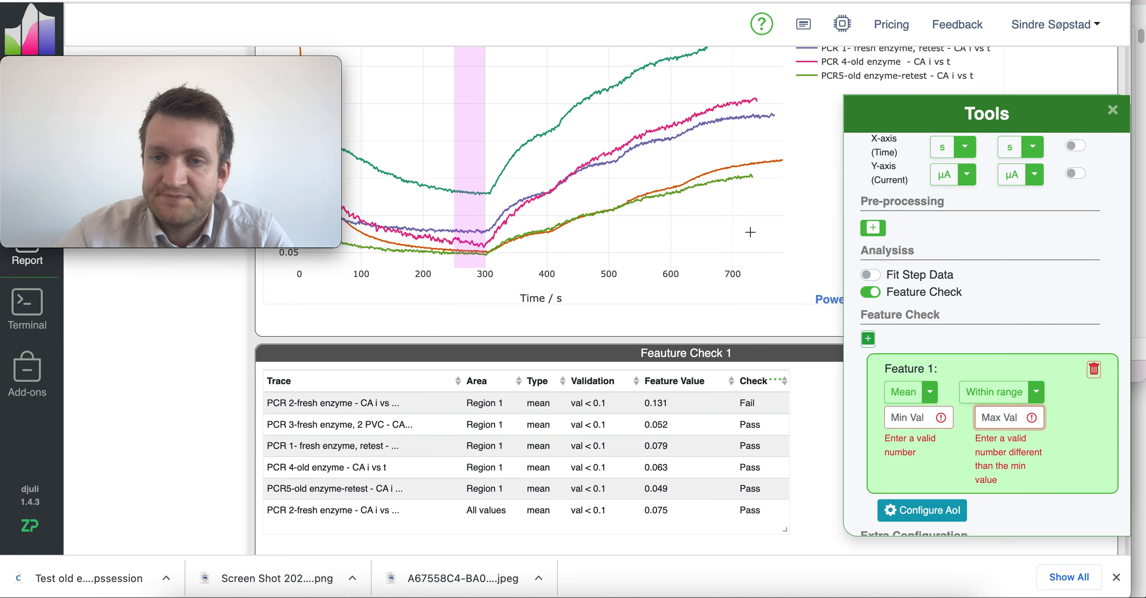